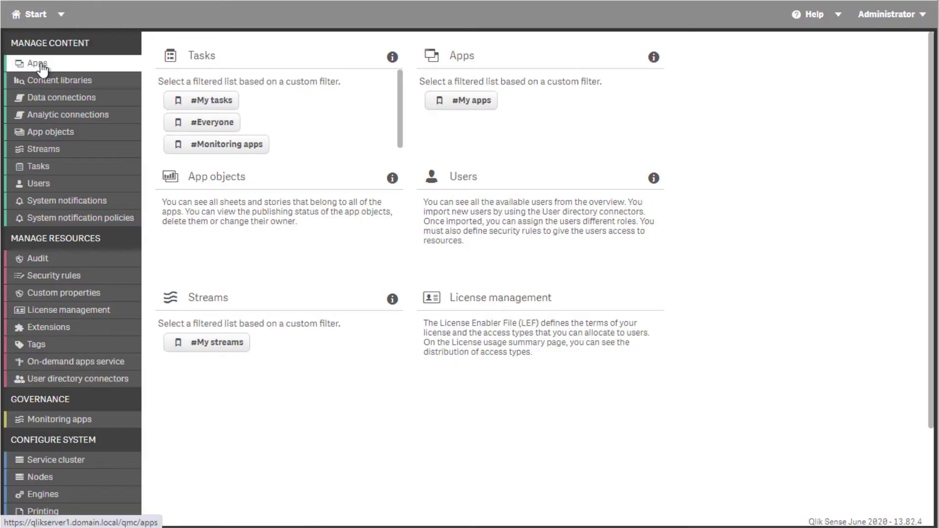
# - Show the ID column instead of Tags in the QMC apps list and copy SampleApp's ID
pyautogui.click(42, 68)
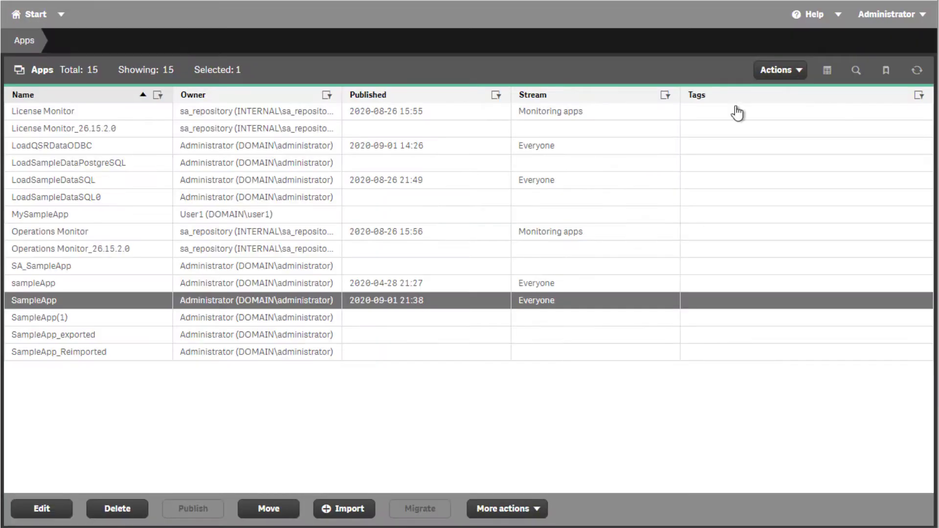
pyautogui.click(826, 70)
pyautogui.click(752, 289)
pyautogui.click(752, 206)
pyautogui.click(646, 70)
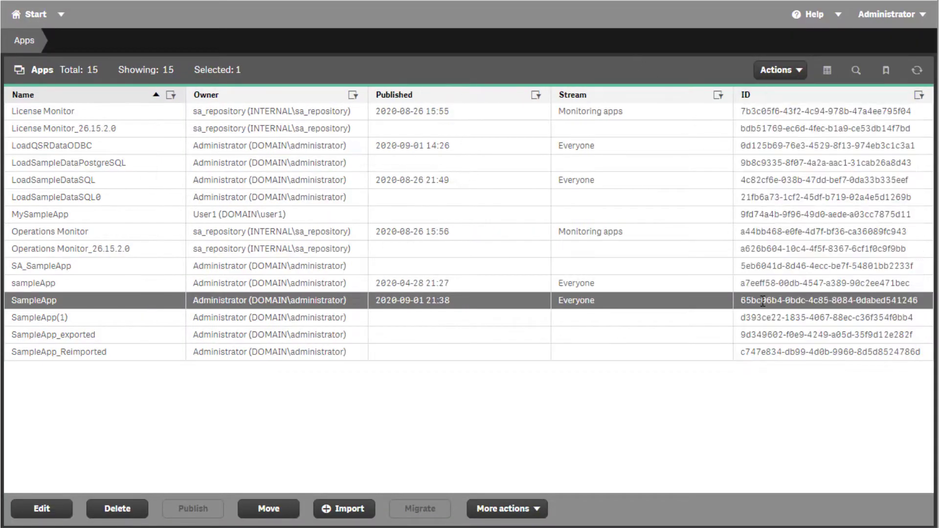
pyautogui.moveTo(741, 300); pyautogui.dragTo(908, 300)
pyautogui.hotkey('alt', 'Tab')
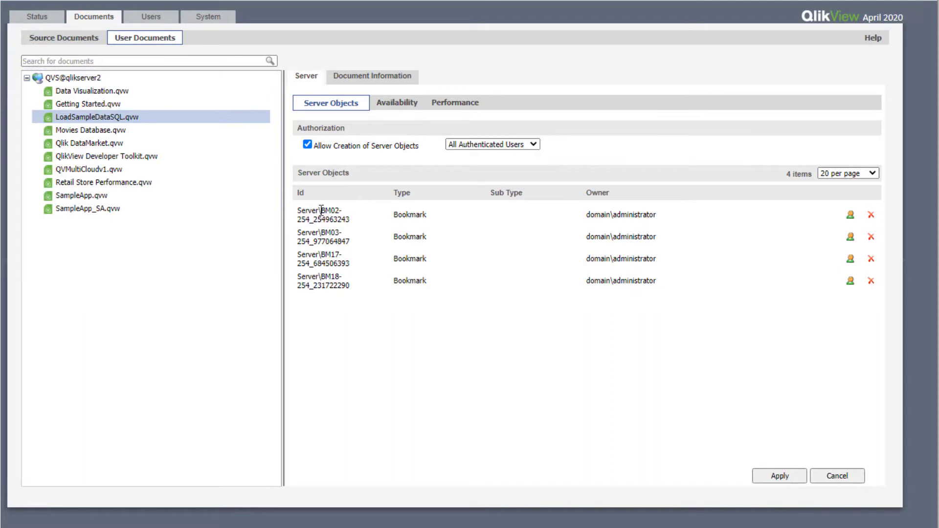
# - Select the Id of LoadSampleDataSQL.qvw's first server bookmark object
pyautogui.moveTo(302, 211); pyautogui.dragTo(349, 228)
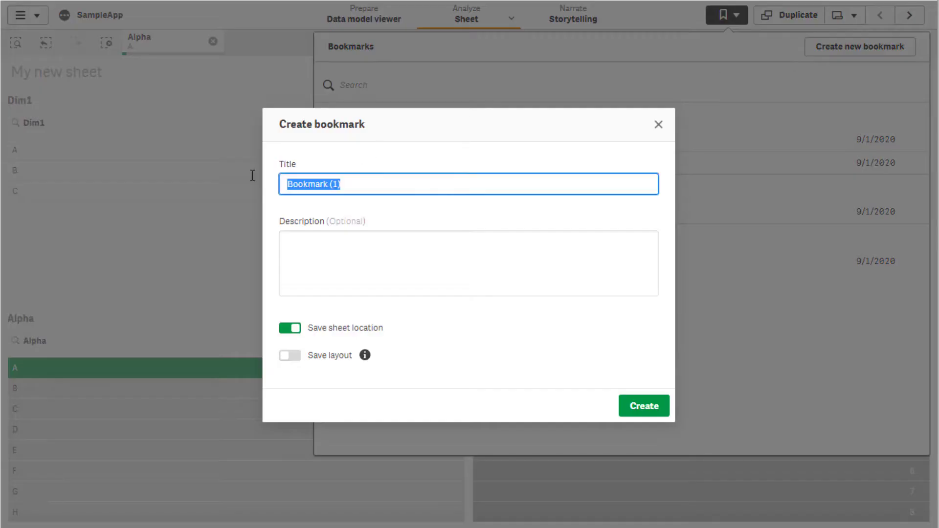
# - Create the Personal Alpha A bookmark, publish it to the community, then apply it
pyautogui.write('Personal Alpha A')
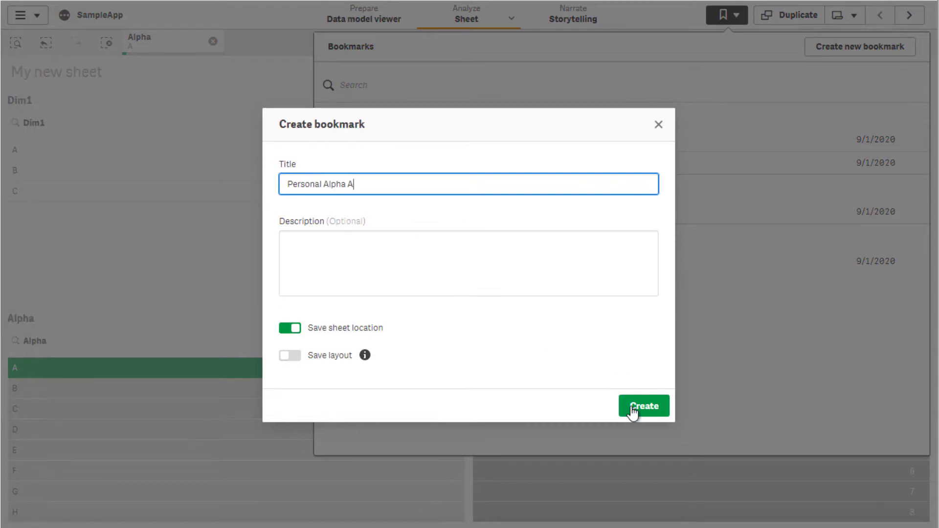
pyautogui.click(632, 410)
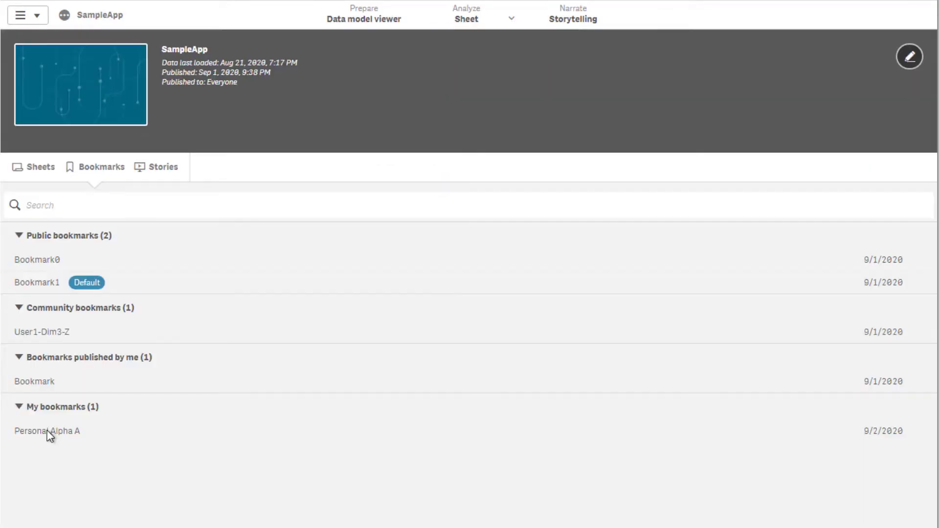
pyautogui.rightClick(50, 433)
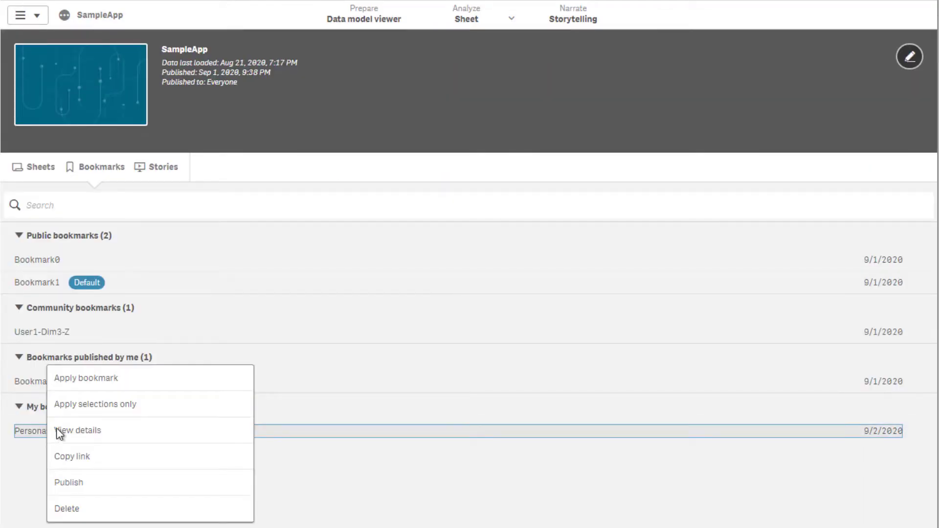
pyautogui.click(79, 483)
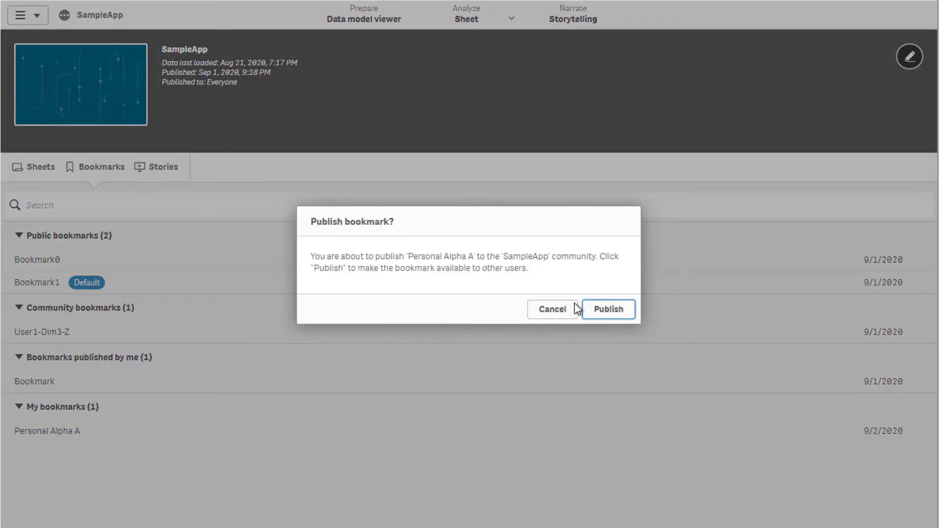
pyautogui.click(609, 311)
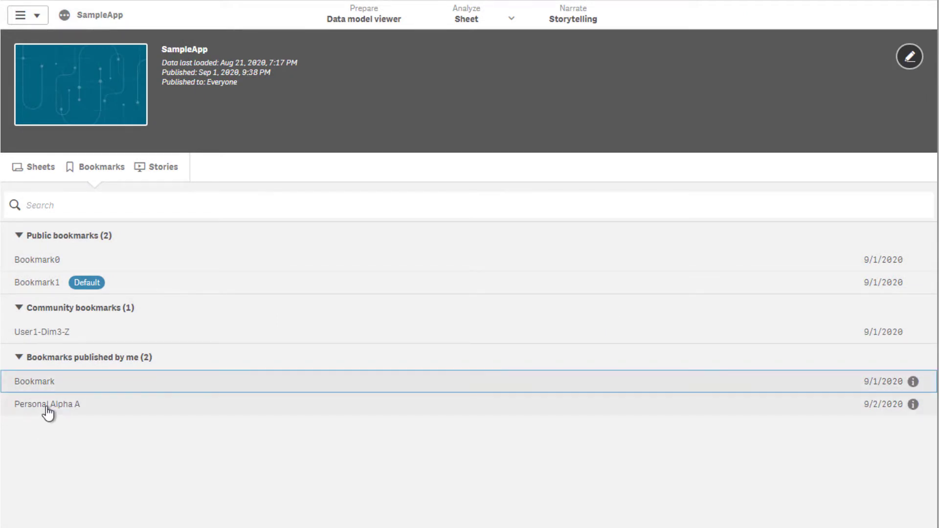
pyautogui.click(47, 412)
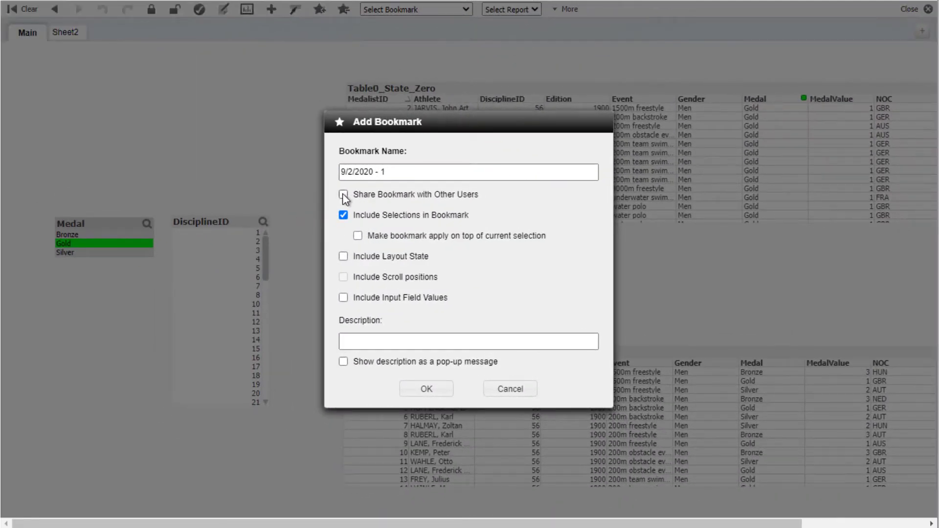
# - Share the new bookmark with other users and give a document trigger an Apply Bookmark action with ID 'BM'
pyautogui.click(344, 195)
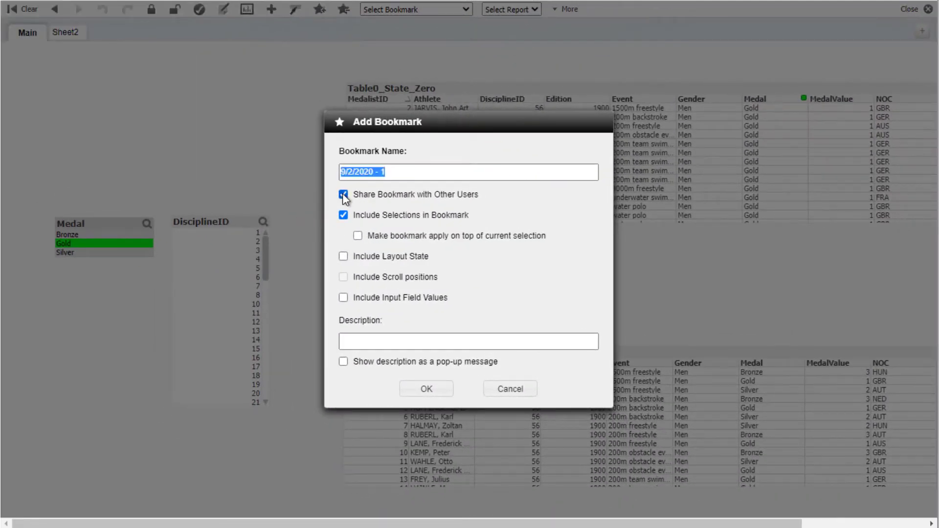
pyautogui.click(396, 172)
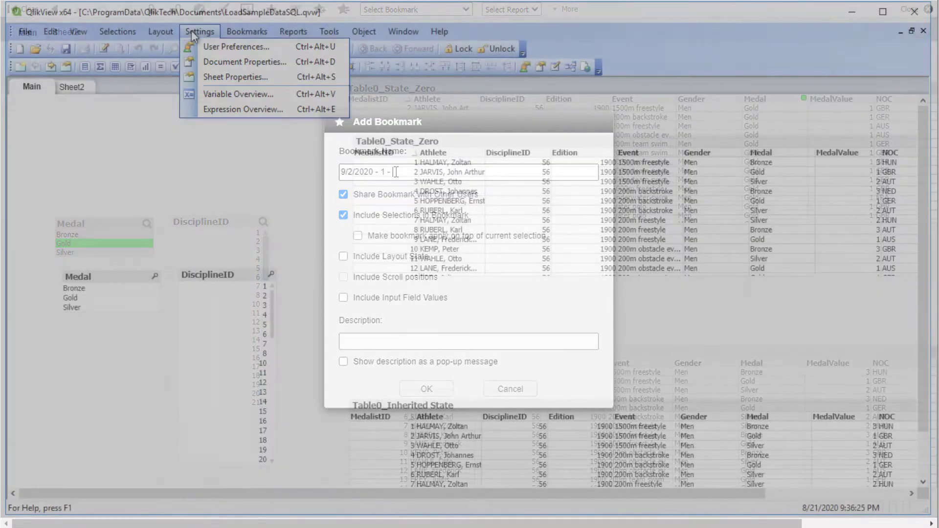
pyautogui.click(216, 64)
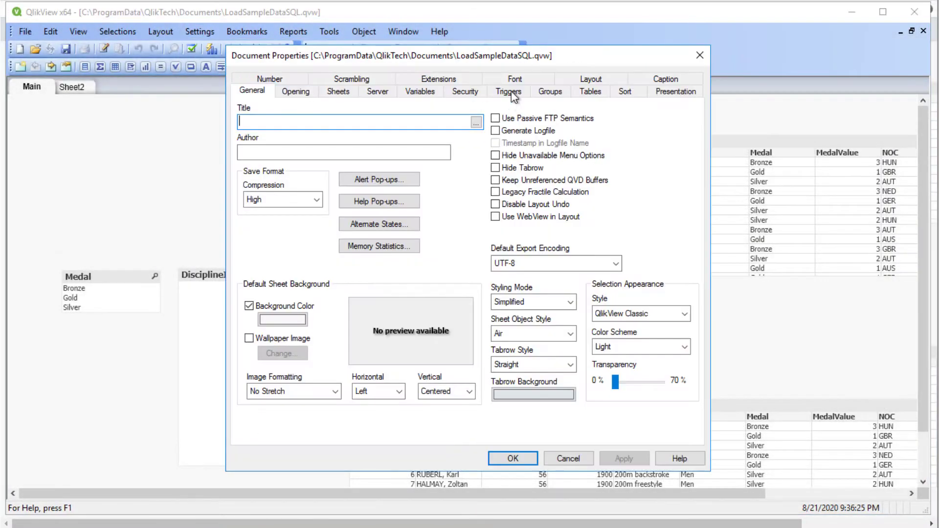
pyautogui.click(508, 91)
pyautogui.click(289, 134)
pyautogui.click(443, 123)
pyautogui.click(288, 244)
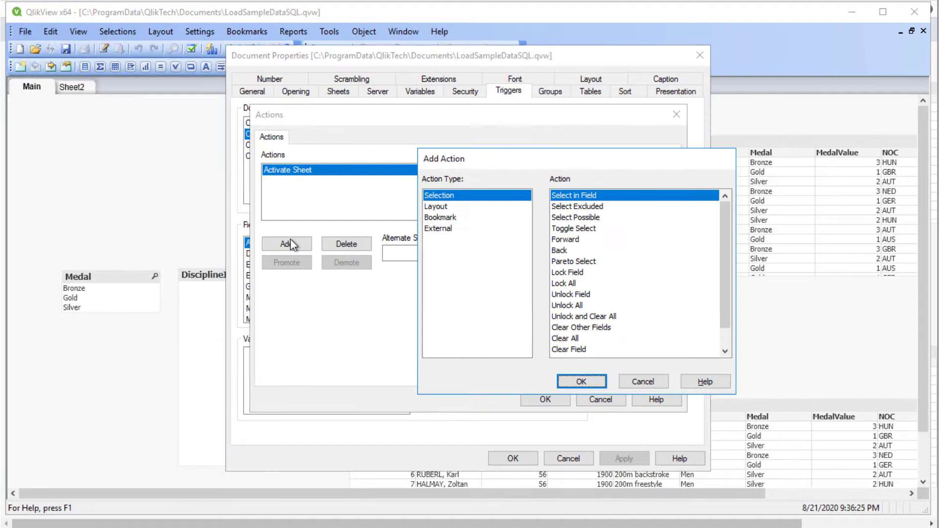
pyautogui.click(440, 217)
pyautogui.click(581, 382)
pyautogui.click(535, 168)
pyautogui.write('BM')
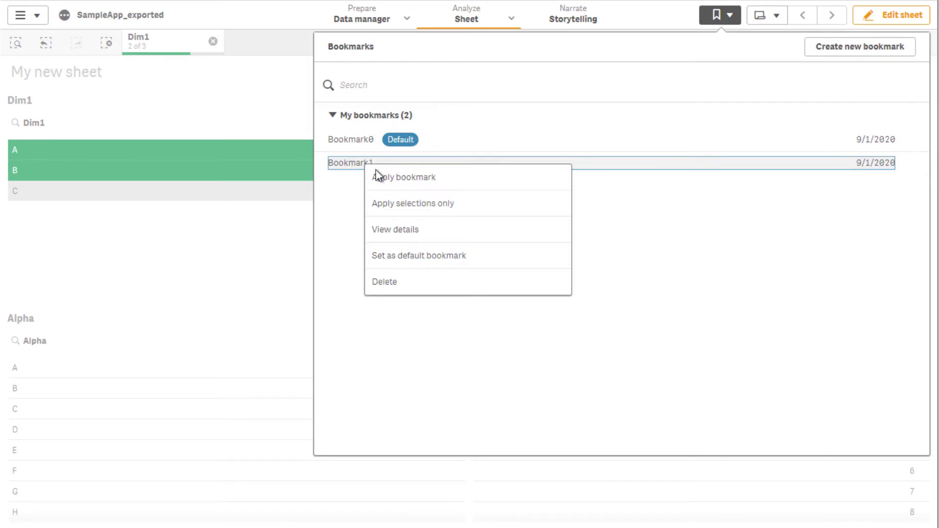
# - Set Bookmark1 as the default bookmark and reopen SampleApp_exported from the hub
pyautogui.click(412, 263)
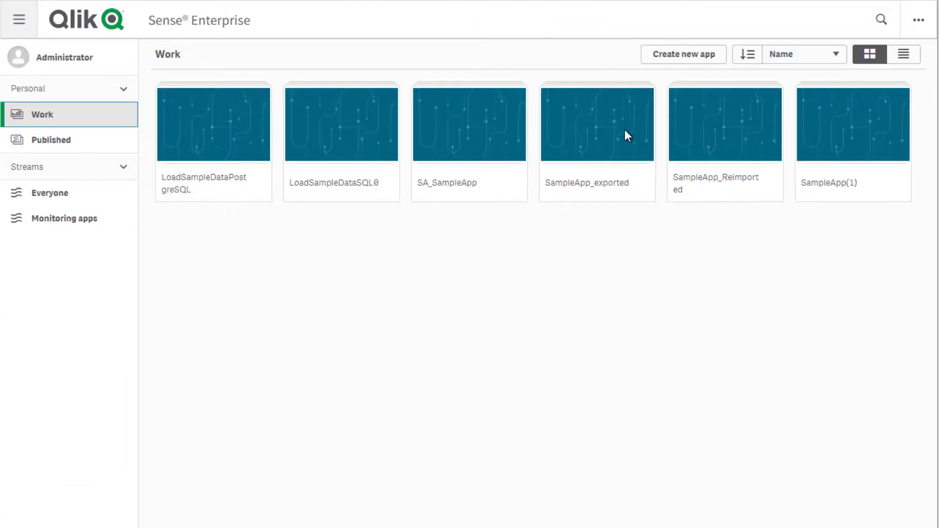
pyautogui.click(625, 131)
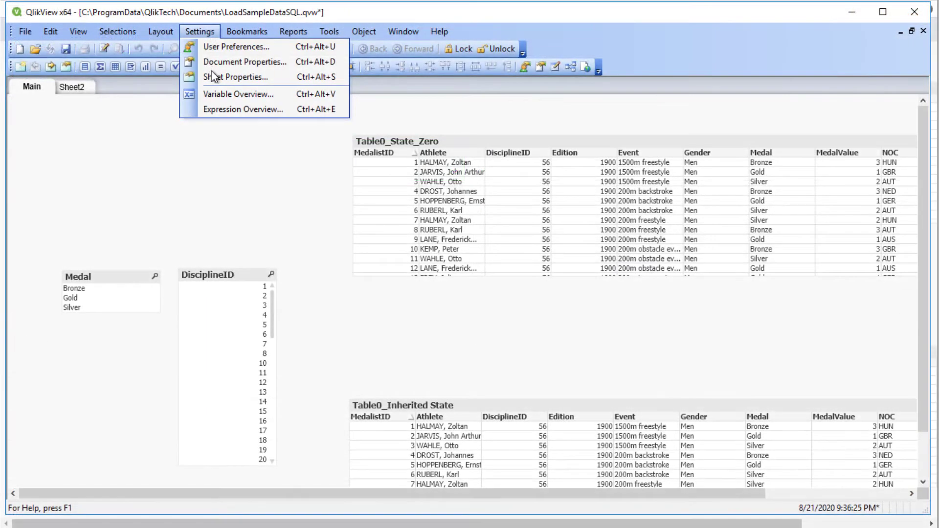
# - Add an Apply Bookmark action to the Main sheet's OnActivateSheet trigger
pyautogui.click(218, 79)
pyautogui.click(394, 115)
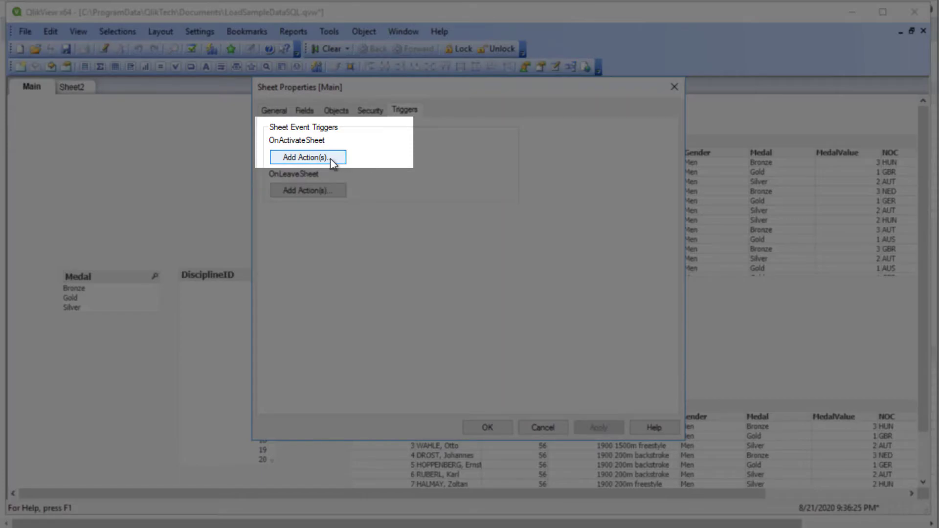
pyautogui.click(330, 159)
pyautogui.click(287, 243)
pyautogui.click(440, 217)
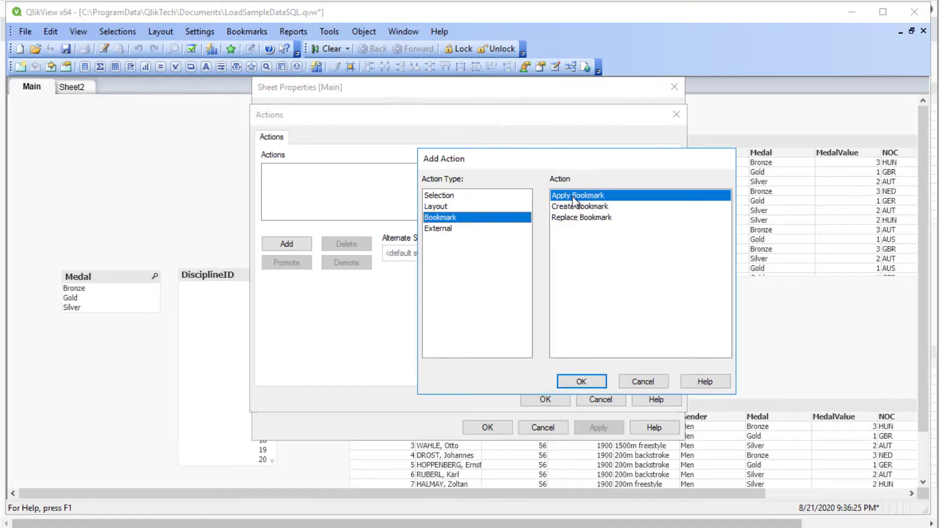
pyautogui.click(581, 382)
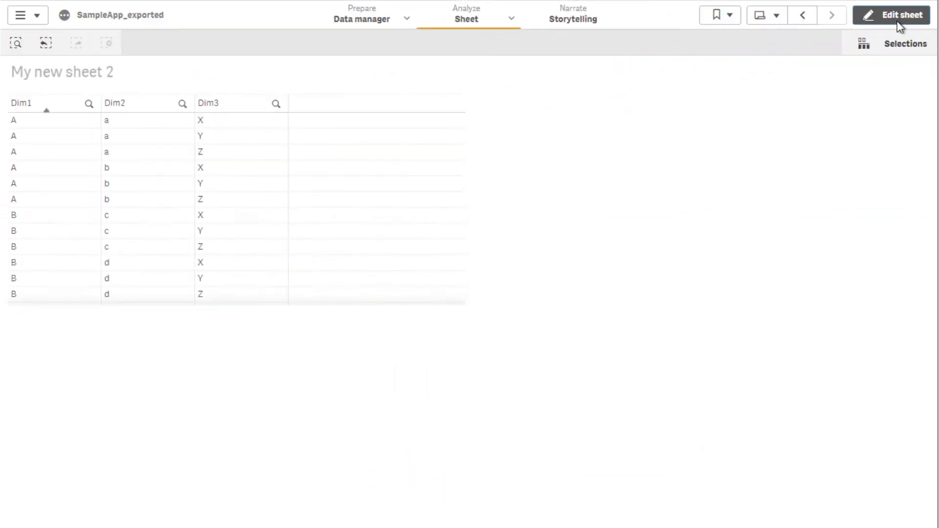
# - Add a sheet action to My new sheet 2 that applies the Dim1 A Sheet 2 bookmark
pyautogui.click(683, 79)
pyautogui.click(660, 188)
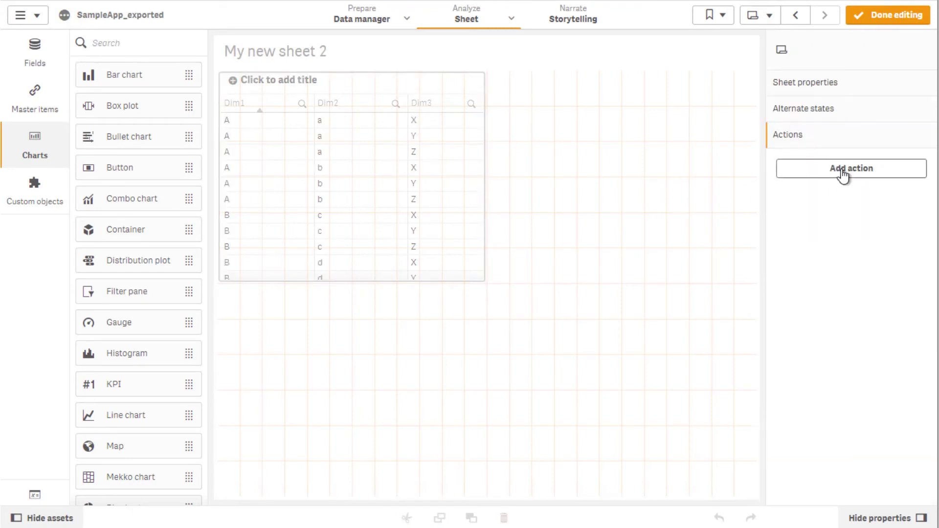
pyautogui.click(842, 174)
pyautogui.click(907, 258)
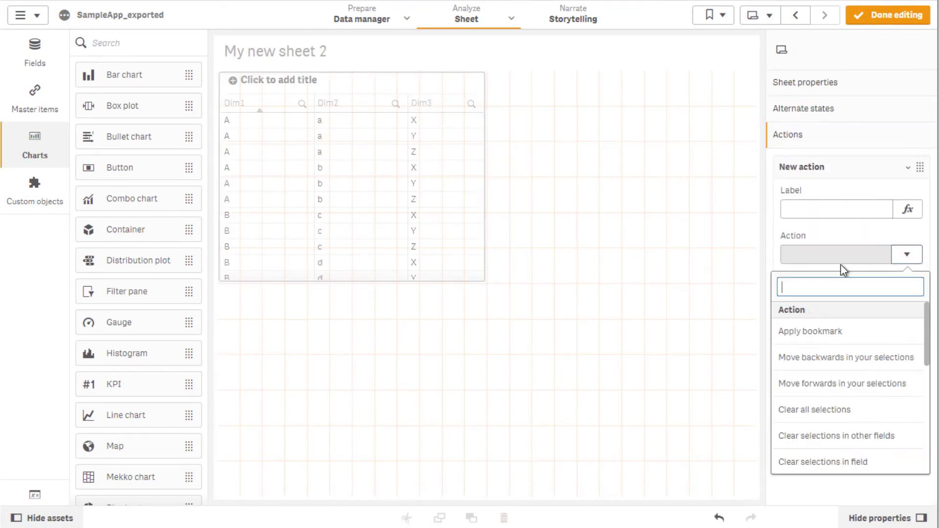
pyautogui.click(833, 336)
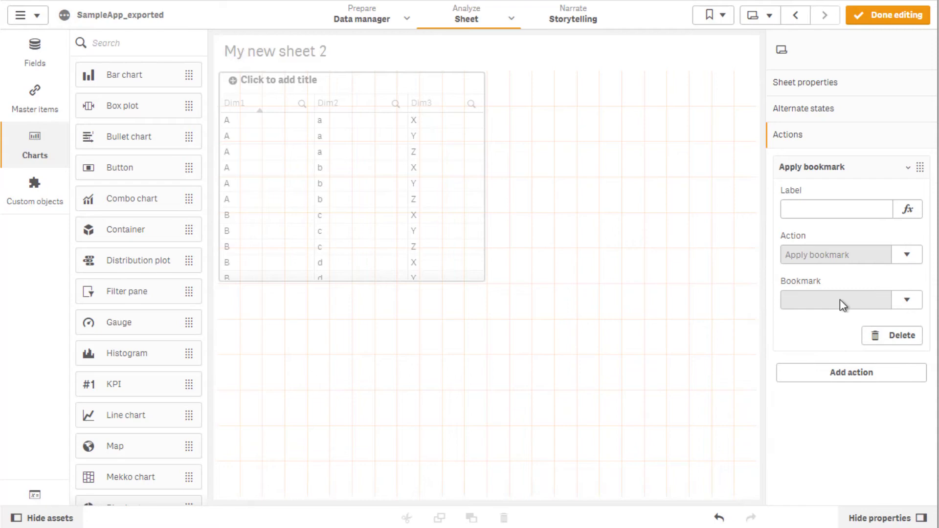
pyautogui.click(906, 299)
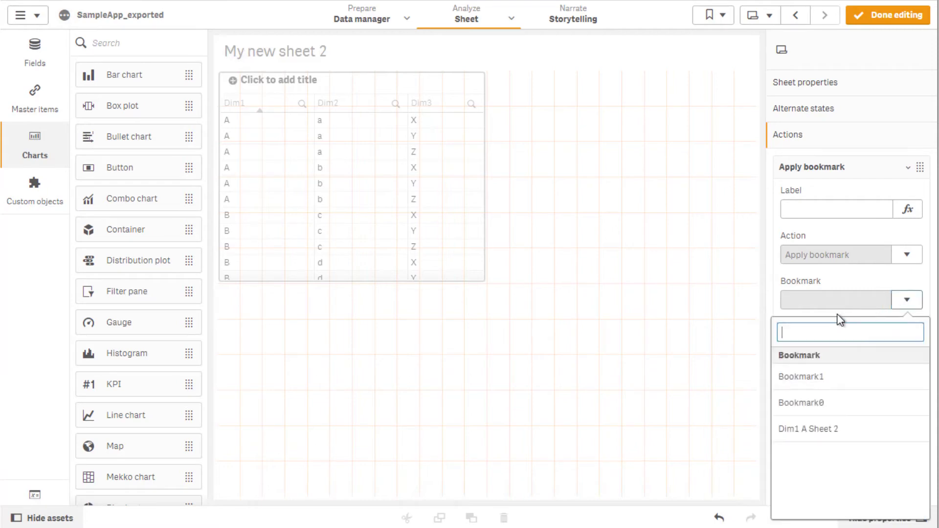
pyautogui.click(809, 431)
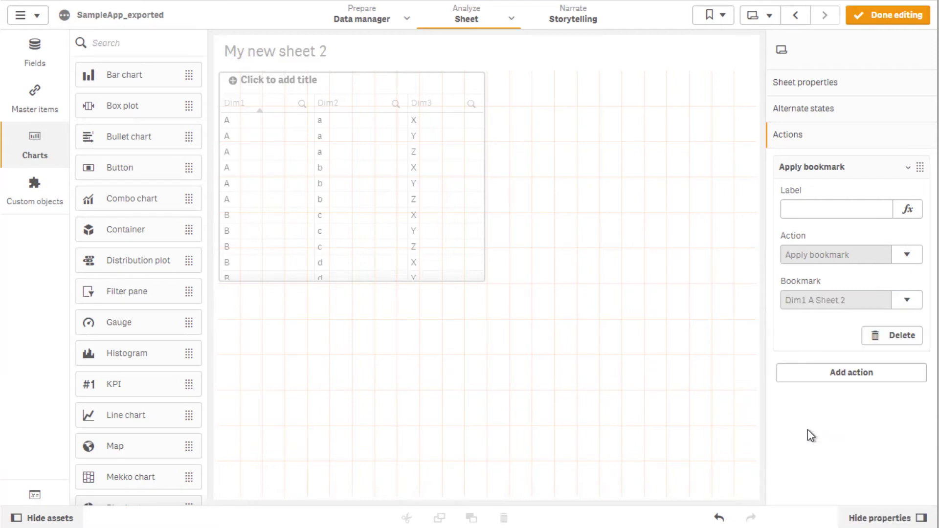
# - Finish editing, then switch to My new sheet and back to test the action
pyautogui.click(880, 20)
pyautogui.click(800, 22)
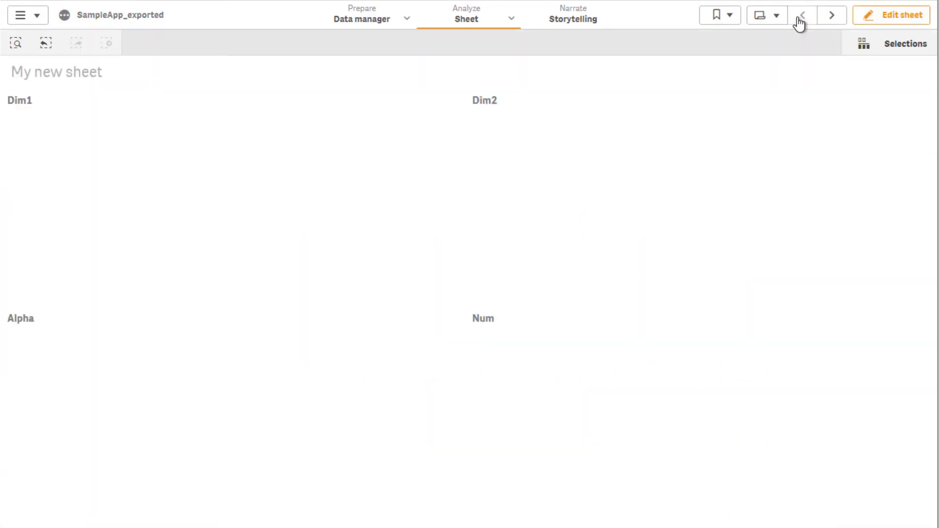
pyautogui.click(830, 19)
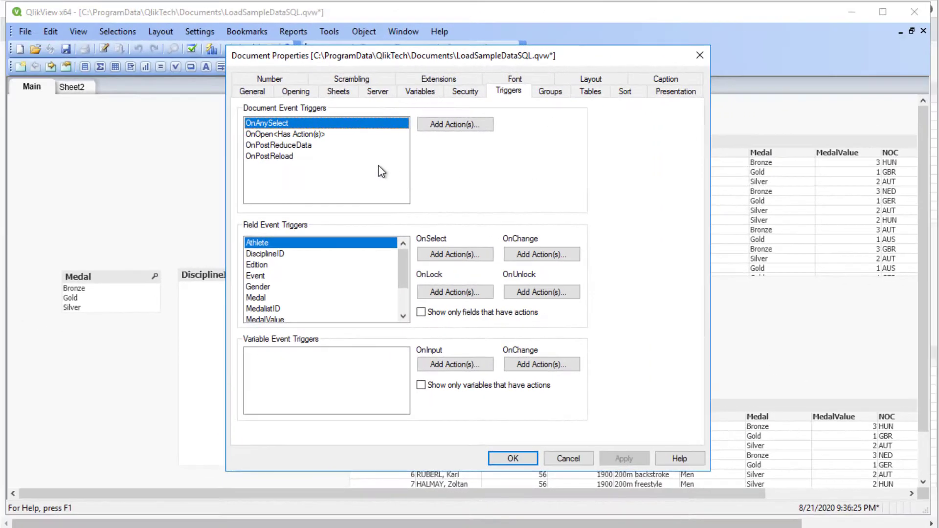
# - View the Activate Sheet SH02 action attached to the document's OnOpen trigger
pyautogui.click(284, 133)
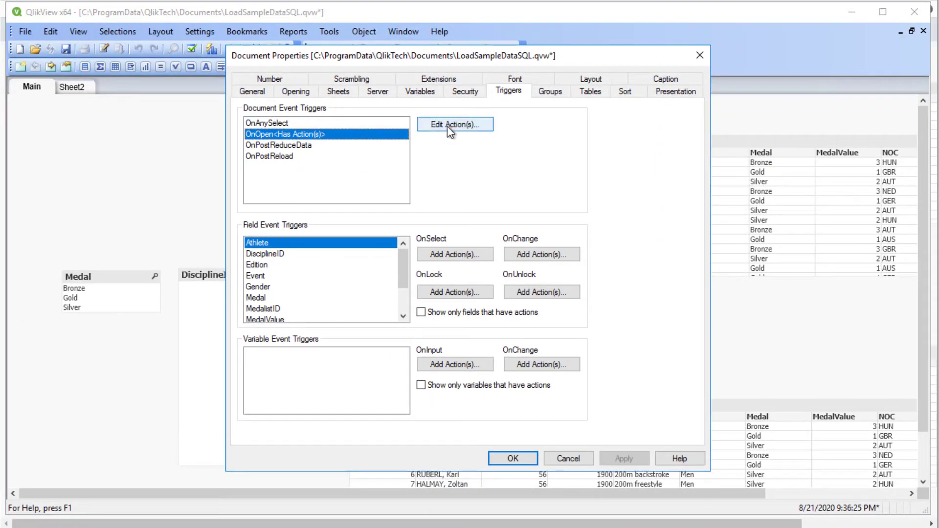
pyautogui.click(447, 125)
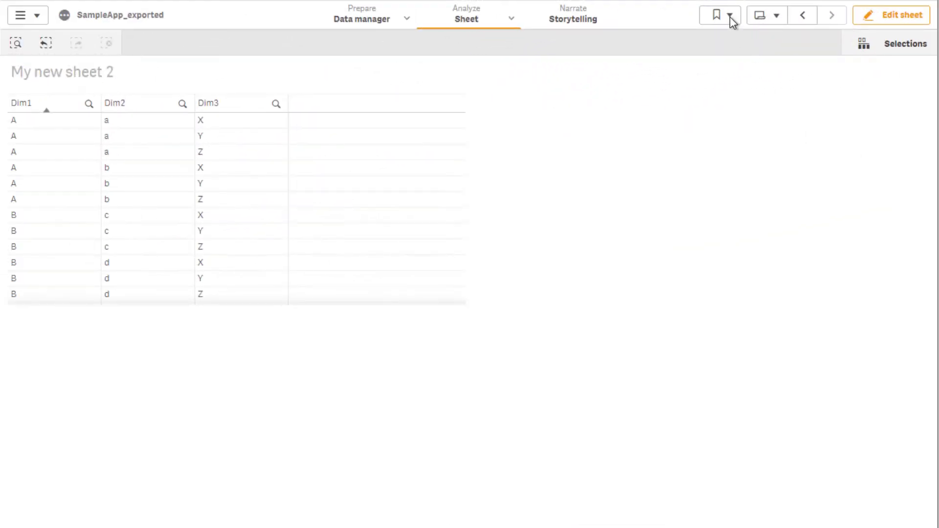
# - Create an 'Only Sheet location' bookmark with sheet location saved and make it the default
pyautogui.click(730, 15)
pyautogui.click(835, 50)
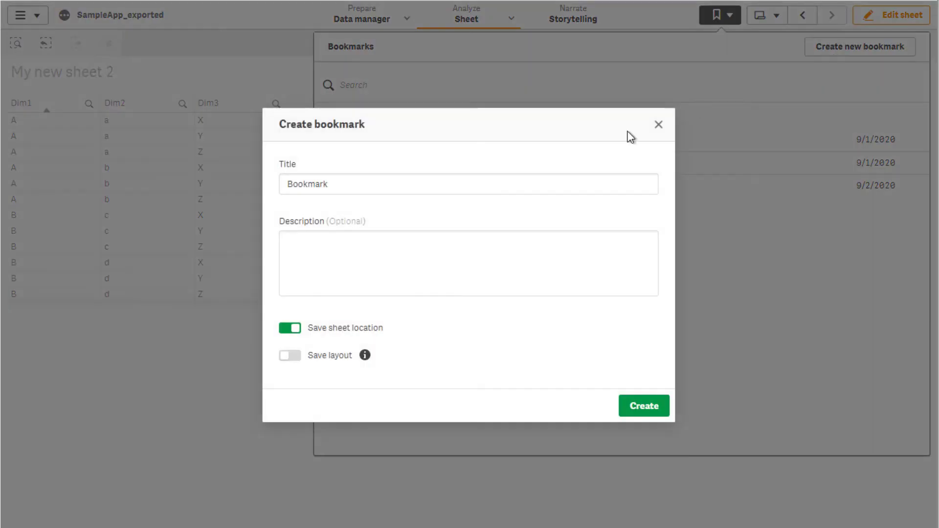
pyautogui.click(294, 328)
pyautogui.click(288, 331)
pyautogui.click(343, 186)
pyautogui.hotkey('ctrl', 'a')
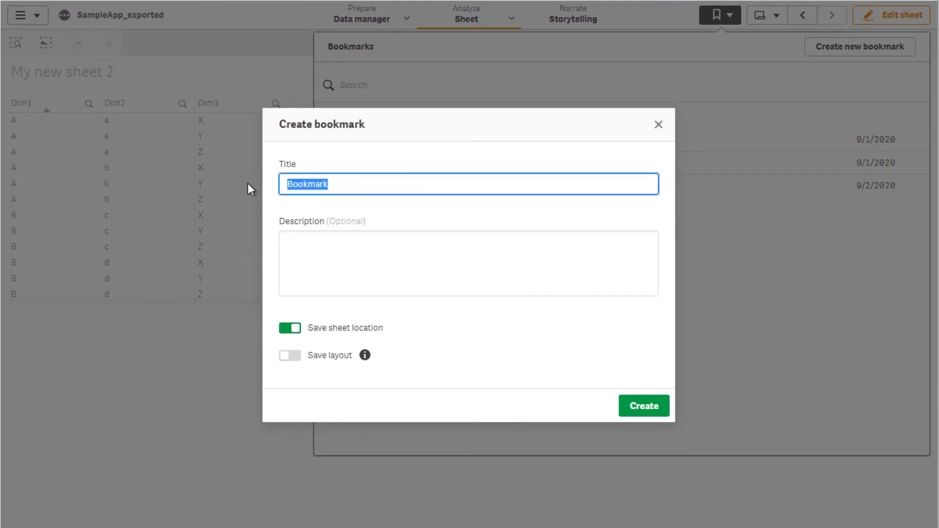
pyautogui.write('Only Sheet location')
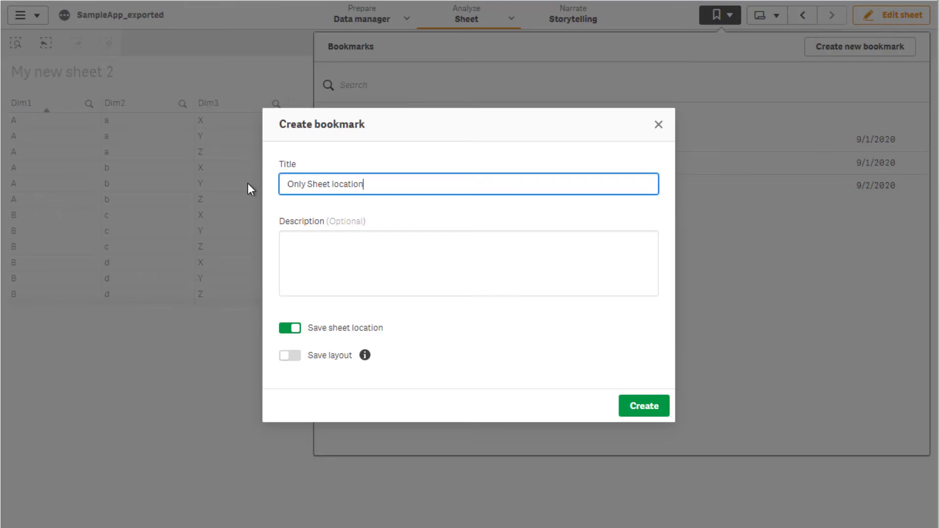
pyautogui.click(641, 414)
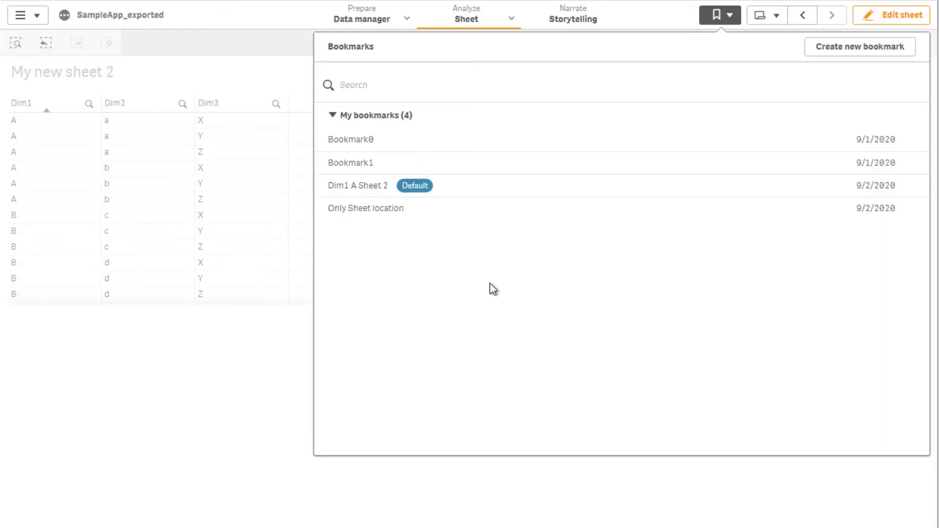
pyautogui.rightClick(377, 212)
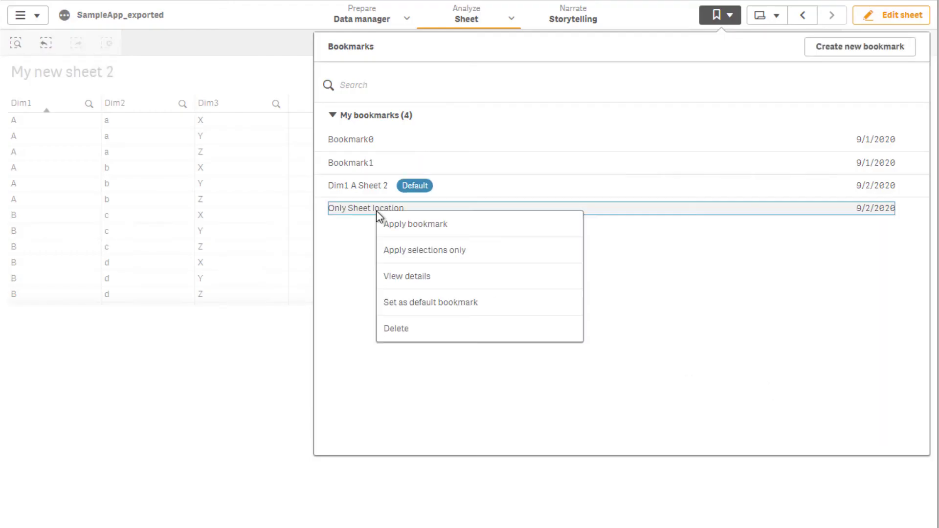
pyautogui.click(427, 305)
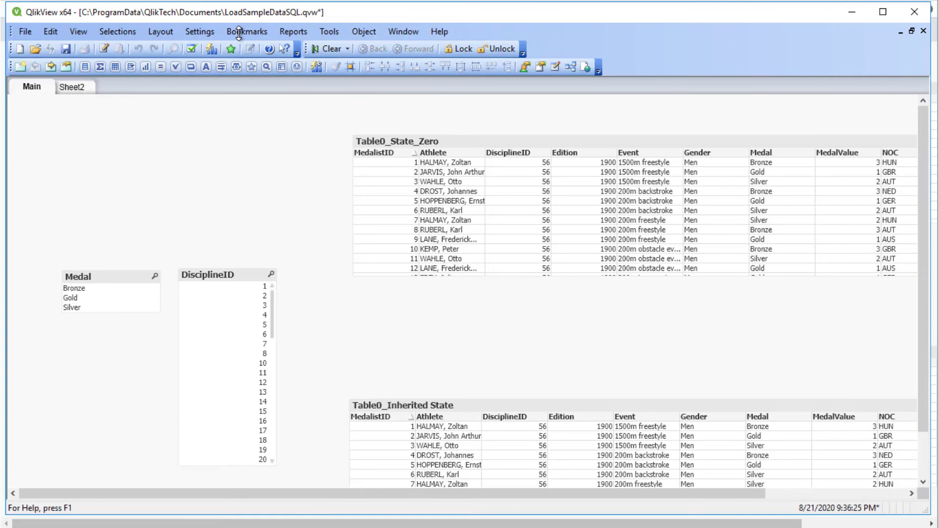
# - Export only the 9/2/2020 - 1 bookmark to altState.BM.xml on the Desktop, overwriting it
pyautogui.click(239, 31)
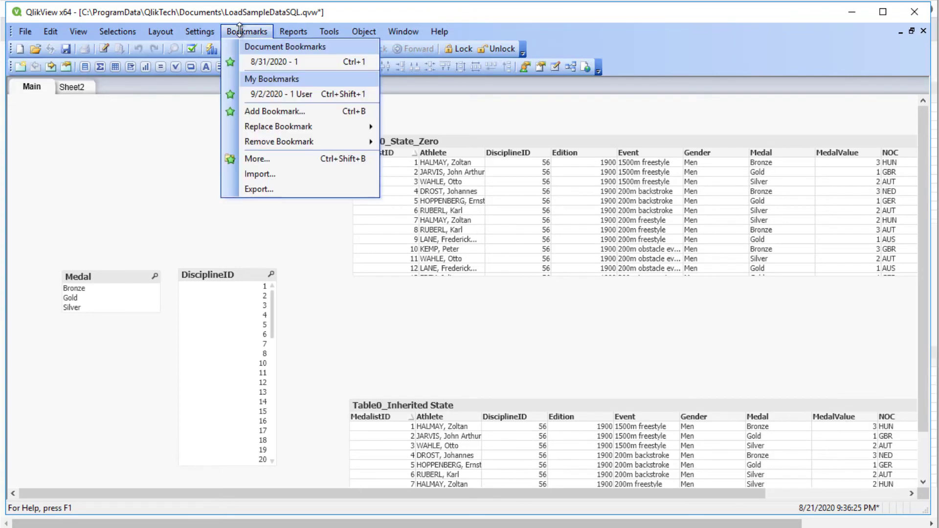
pyautogui.click(255, 189)
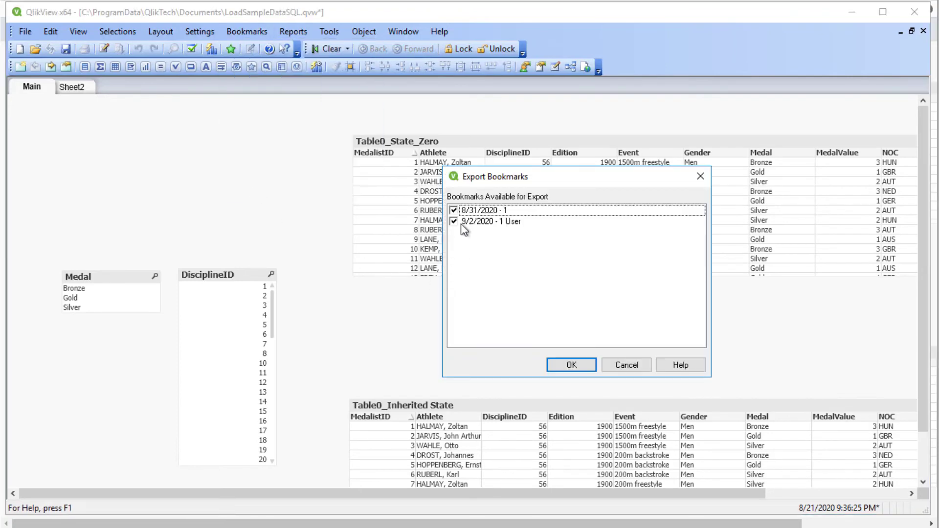
pyautogui.click(453, 210)
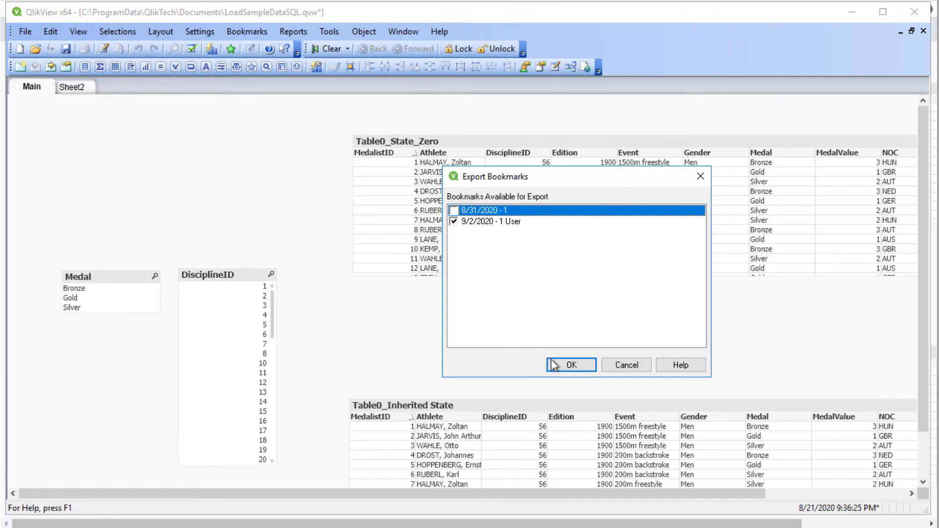
pyautogui.click(569, 367)
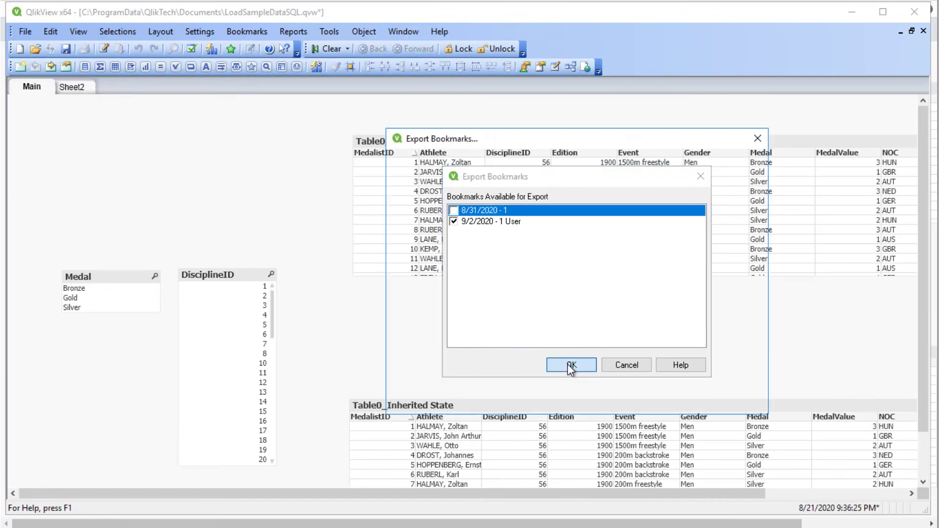
pyautogui.click(722, 384)
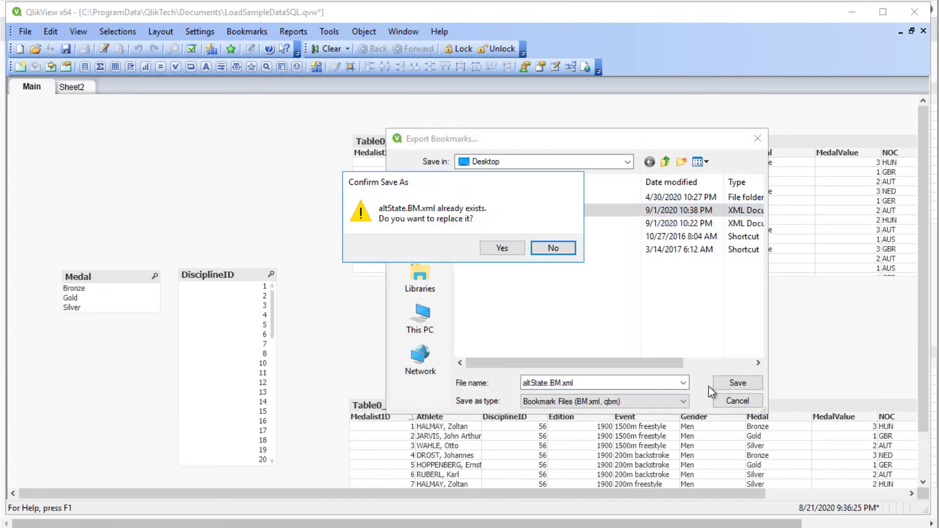
pyautogui.click(503, 248)
# - Switch to the exported altState.BM.xml file and scroll through its contents
pyautogui.hotkey('alt', 'Tab')
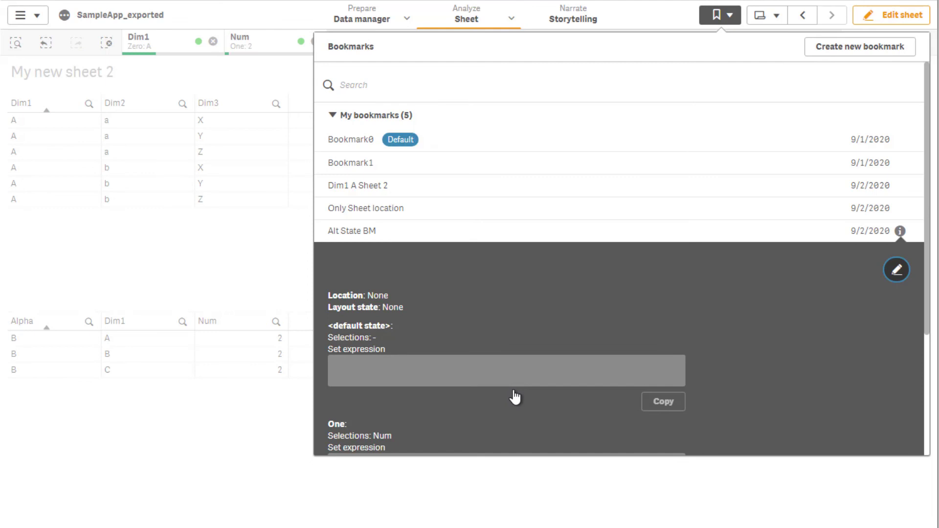
pyautogui.scroll(-3, 514, 398)
pyautogui.scroll(-1, 515, 397)
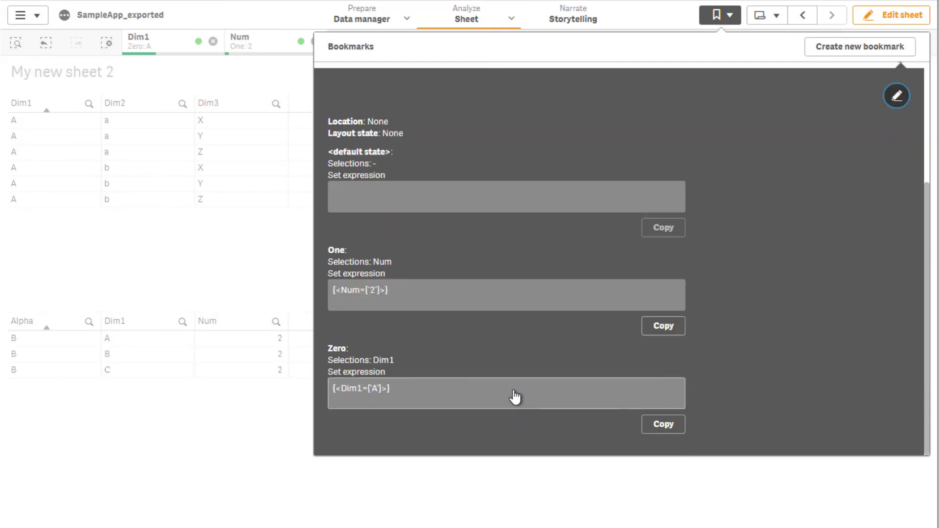